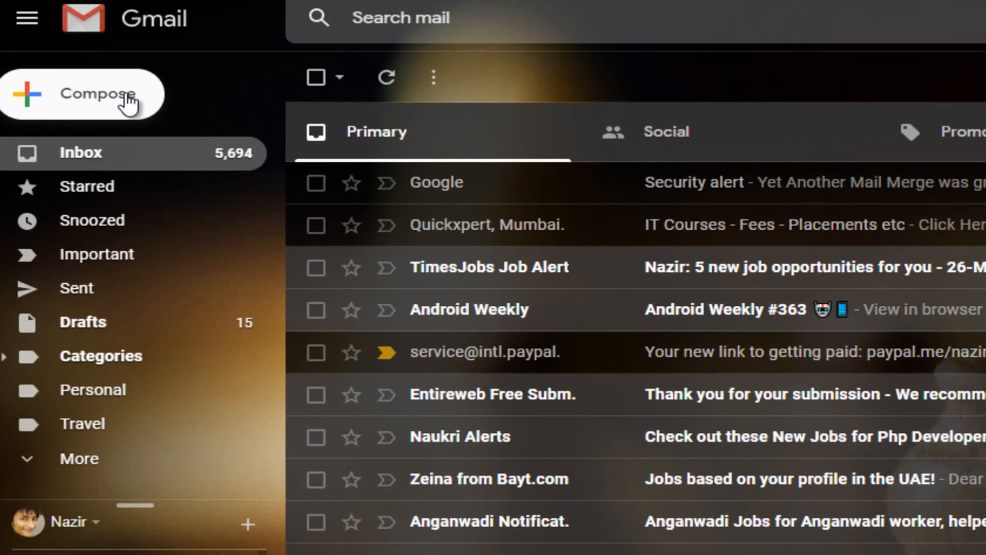
Start a new email and copy the entire prepared message text from the Notepad file
left_click(127, 97)
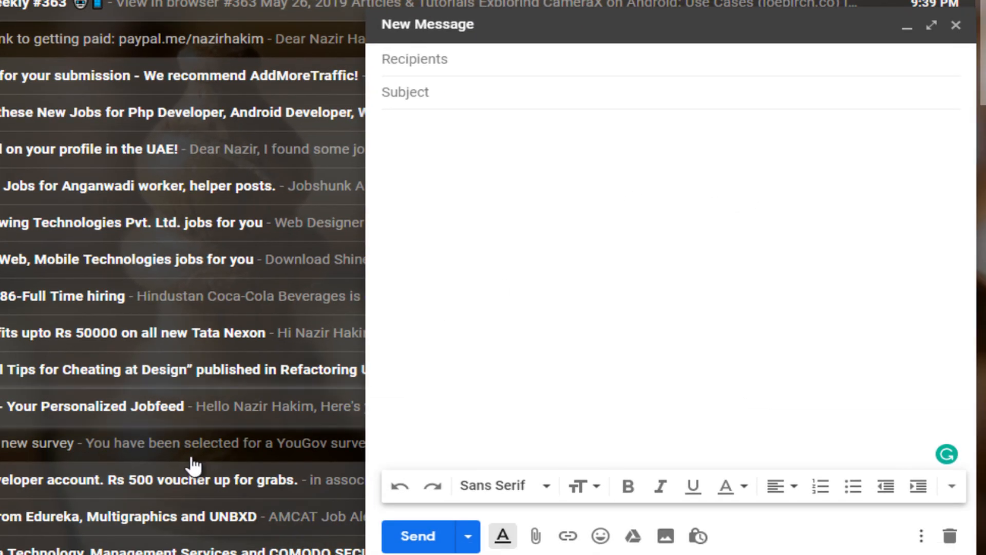
left_click(11, 529)
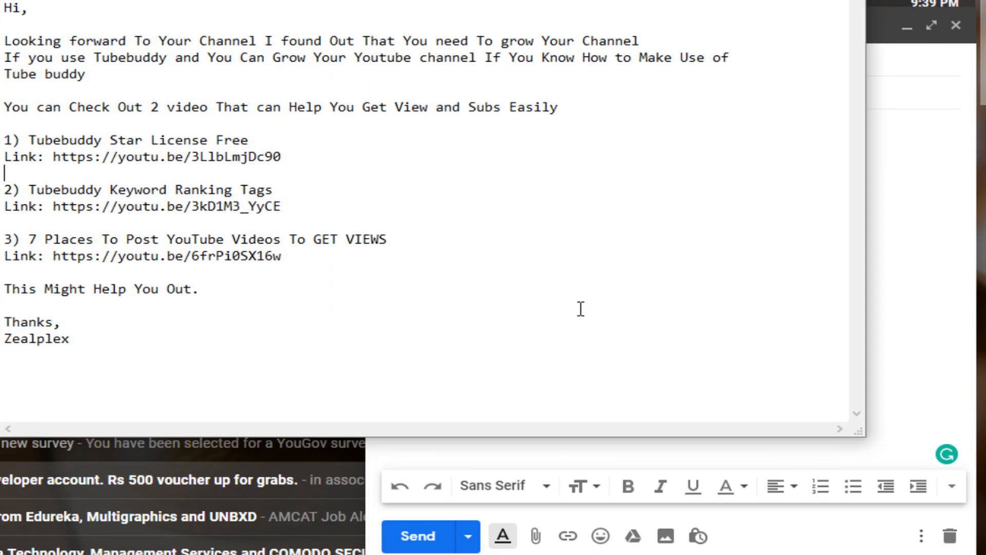
key("ctrl+a")
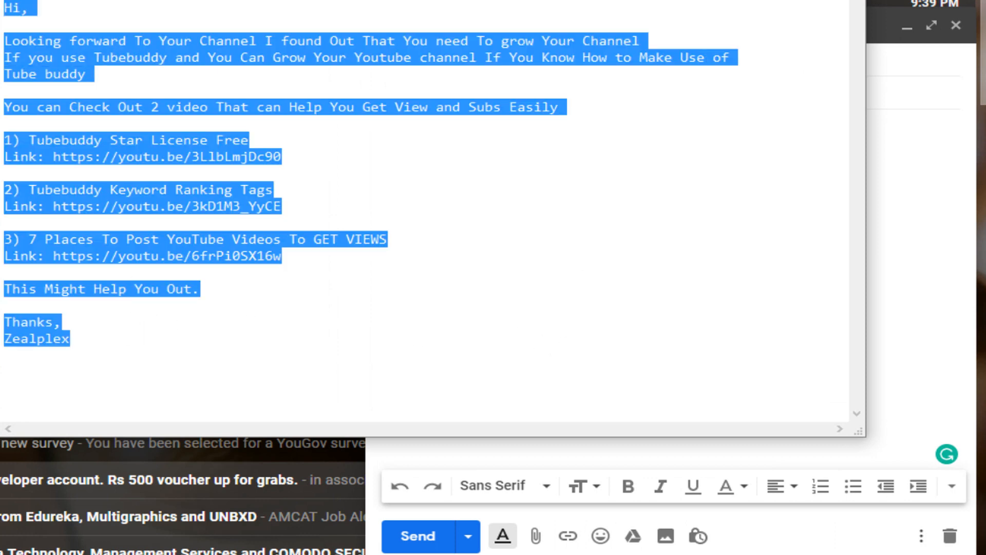
right_click(60, 52)
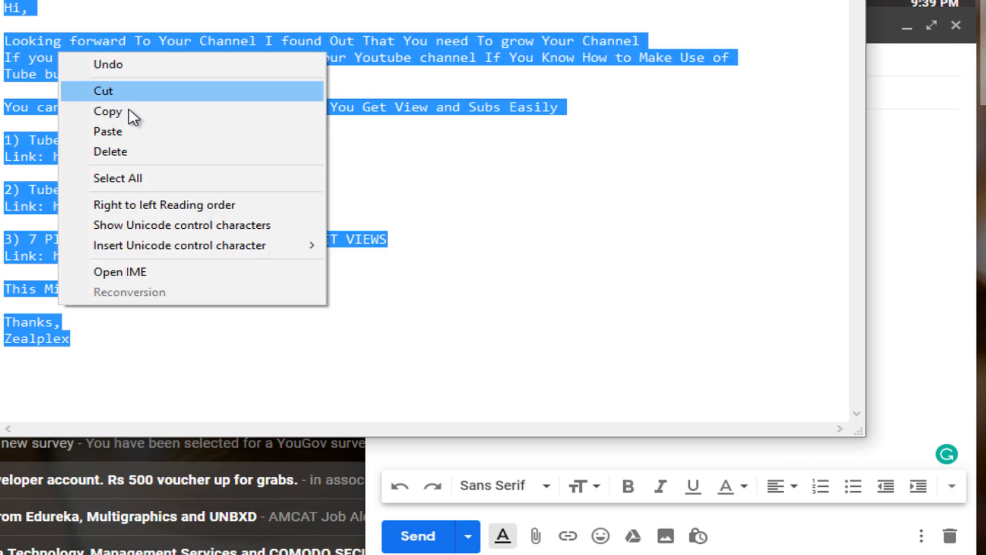
left_click(144, 111)
Return to the new email and paste the copied Tubebuddy message into its body
left_click(354, 260)
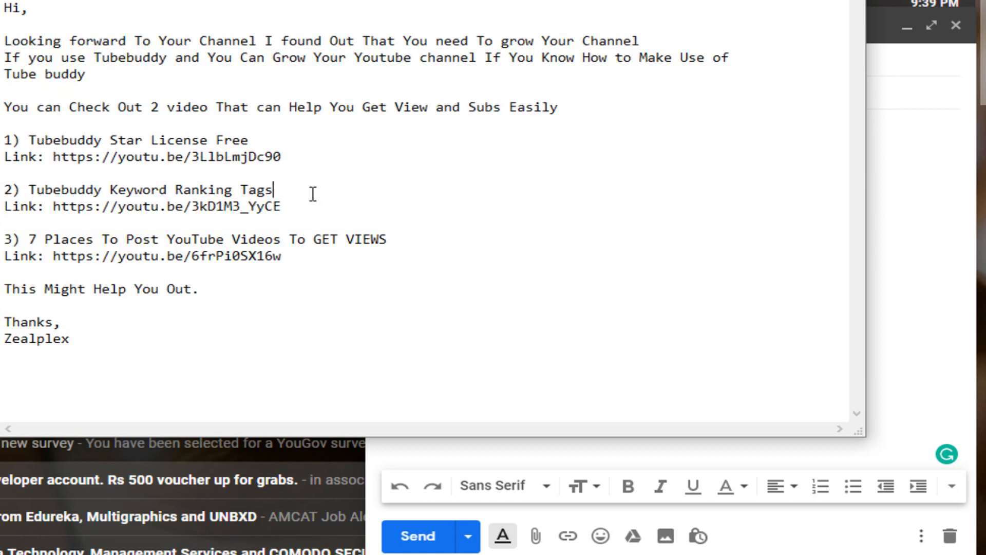
left_click_drag(290, 154, 12, 139)
left_click(302, 137)
left_click(751, 0)
right_click(448, 154)
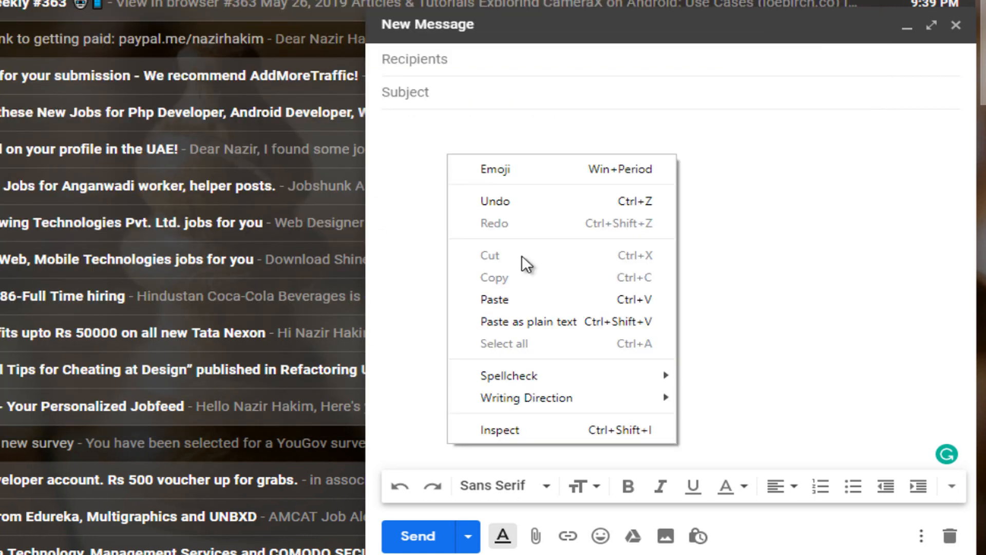
left_click(542, 299)
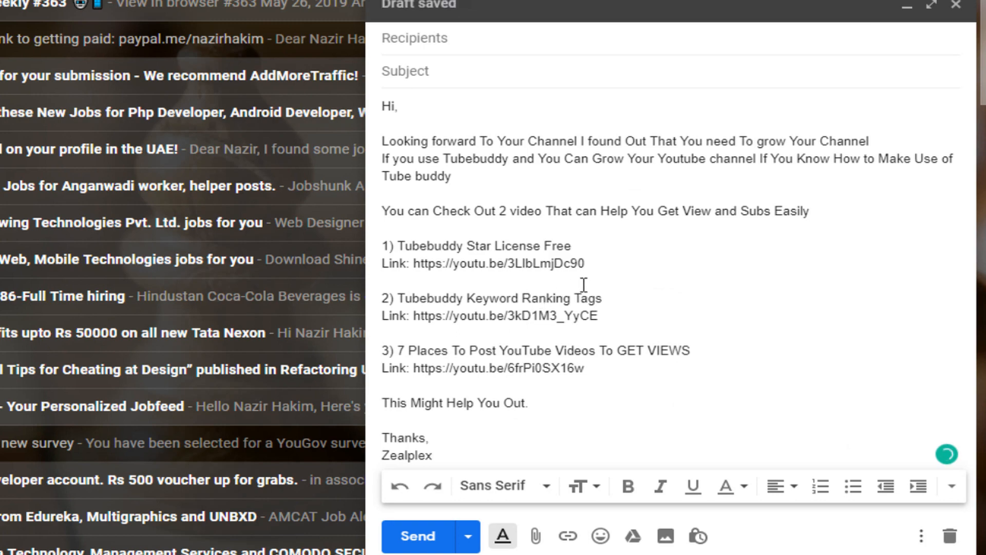
Give the email the subject "Best Way To use Tubebuddy" and save it as a draft without recipients
mouse_move(188, 554)
left_click(123, 513)
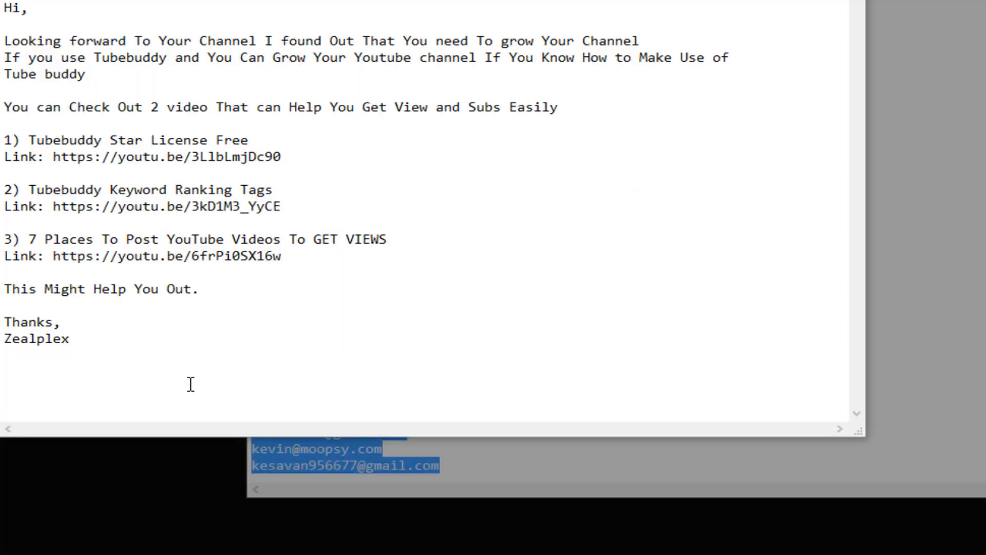
left_click_drag(315, 17, 127, 17)
left_click(778, 1)
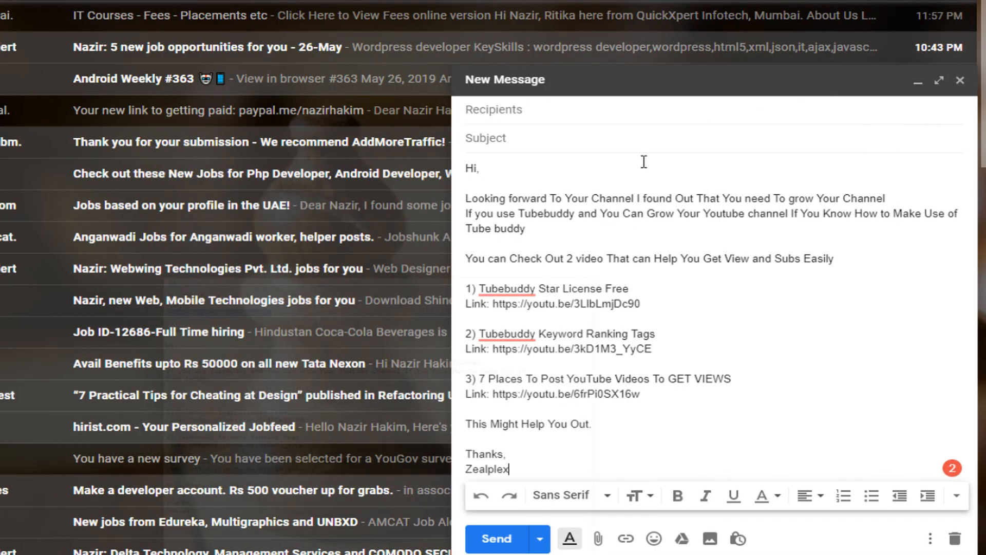
right_click(546, 142)
left_click(586, 288)
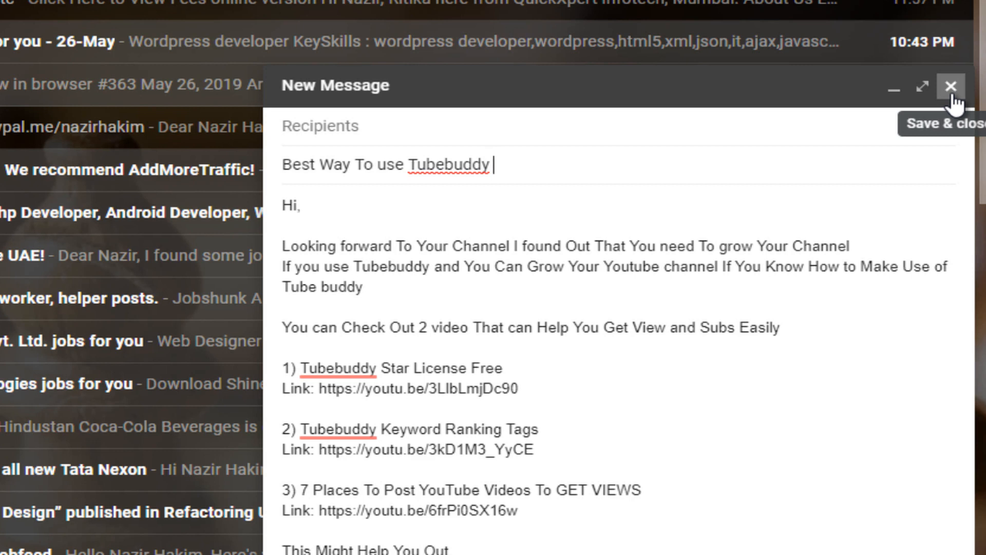
left_click(951, 87)
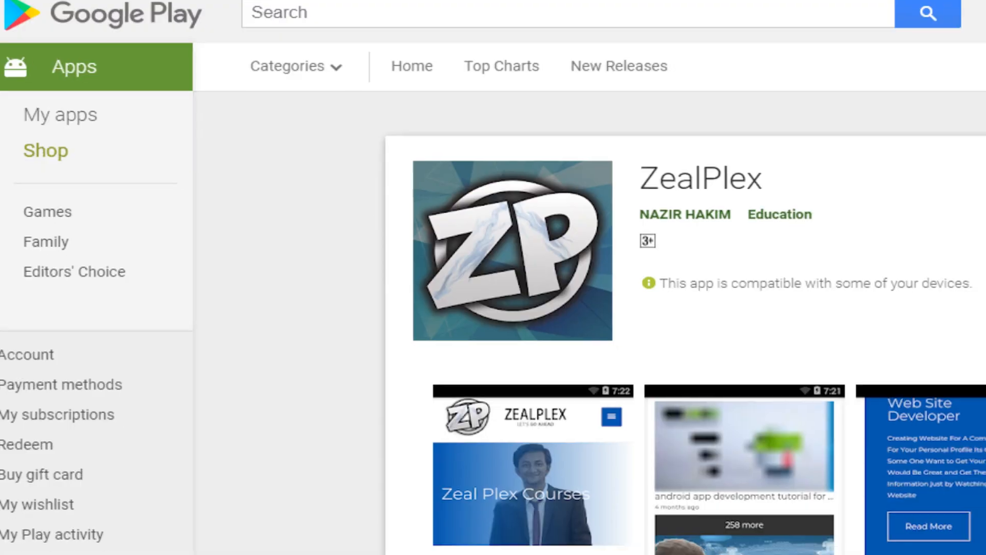
Go from the Google Docs page to Google Sheets and create a blank spreadsheet
left_click(598, 20)
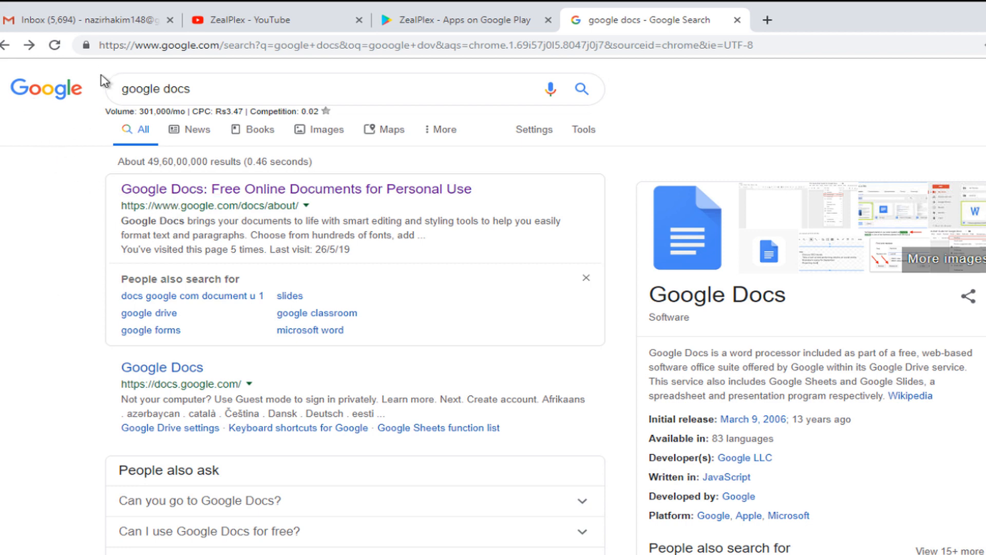
left_click(29, 44)
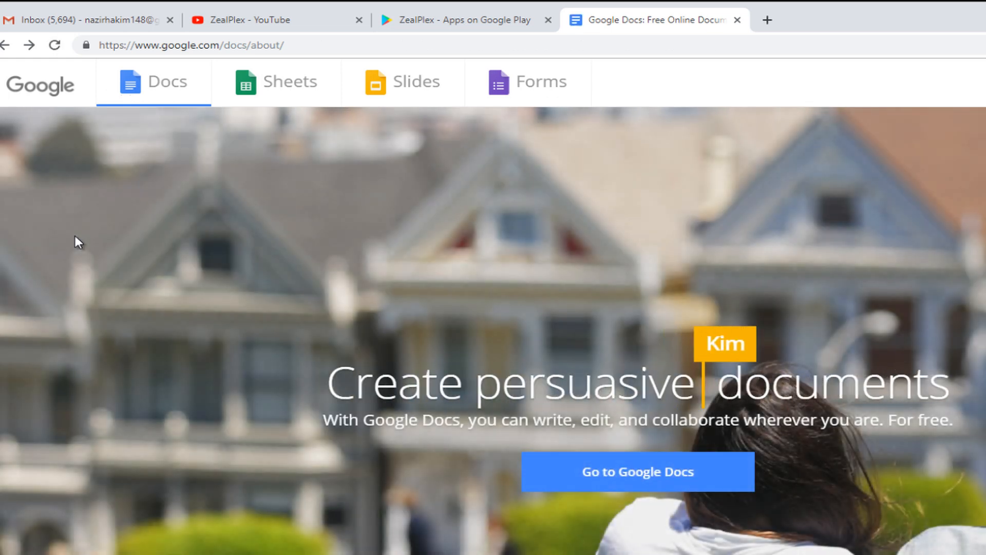
left_click(291, 94)
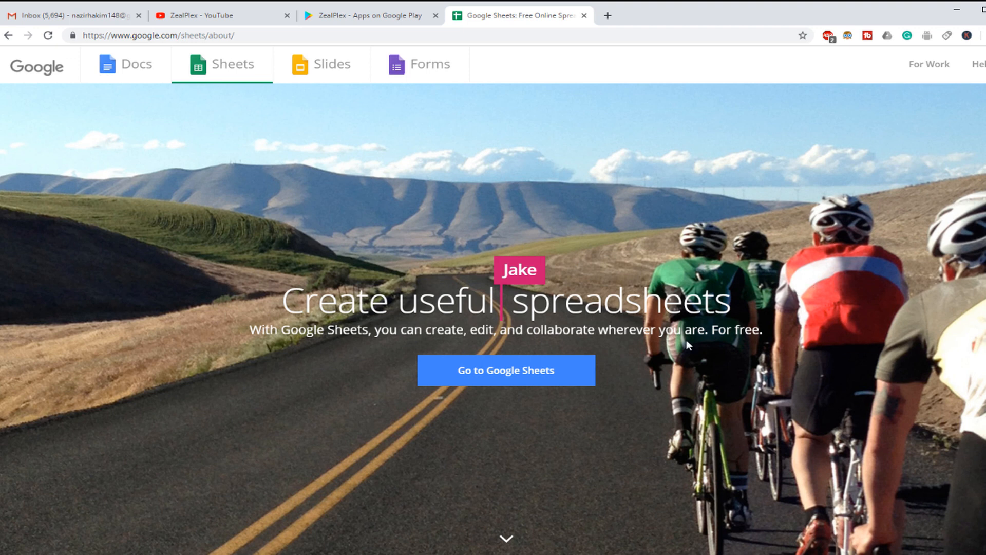
left_click(578, 385)
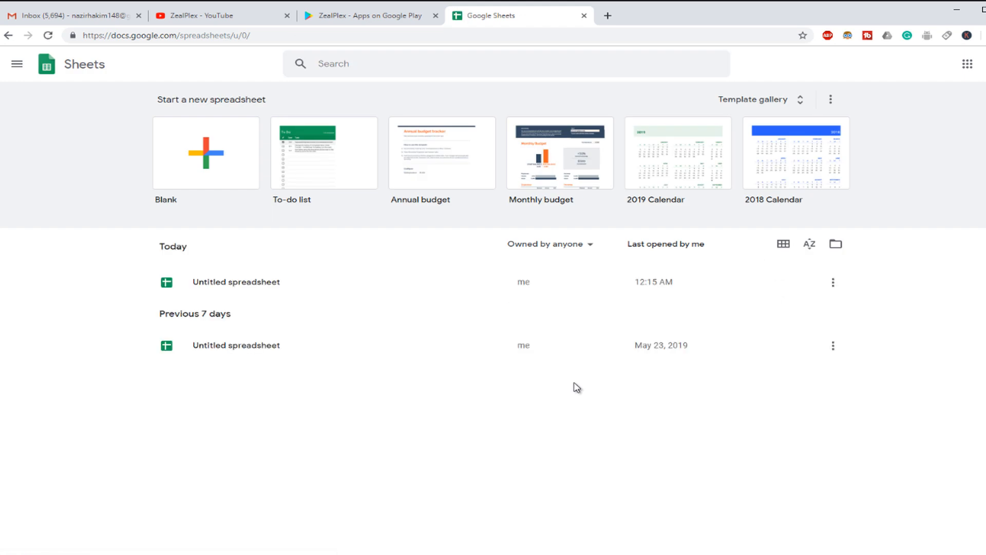
left_click(212, 172)
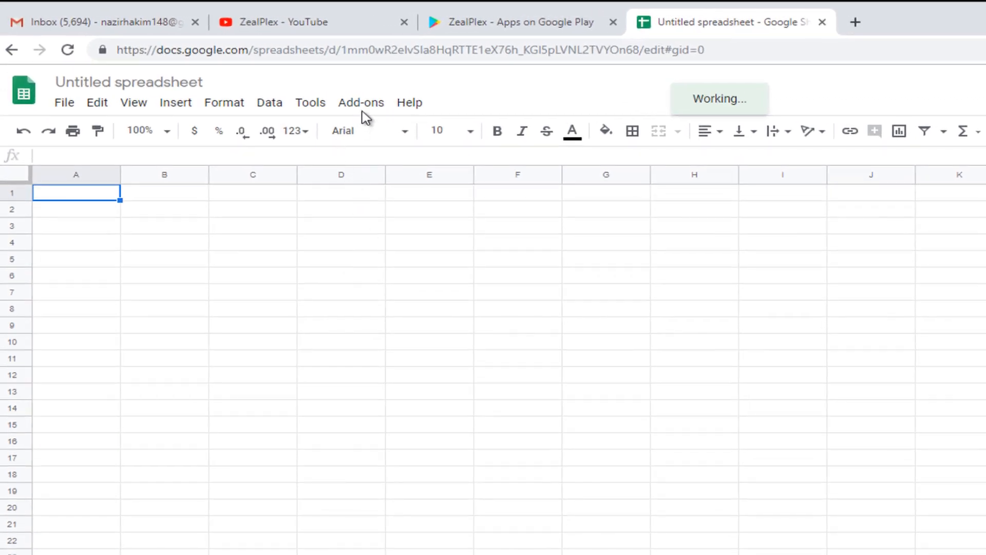
Search the available spreadsheet add-ons for "yet another mail" and close the add-on store
left_click(366, 109)
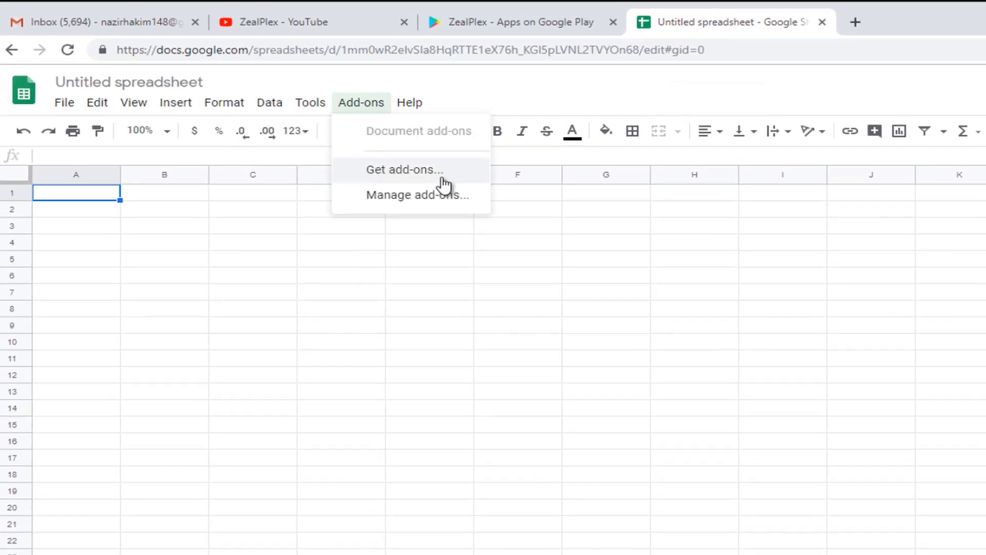
left_click(441, 213)
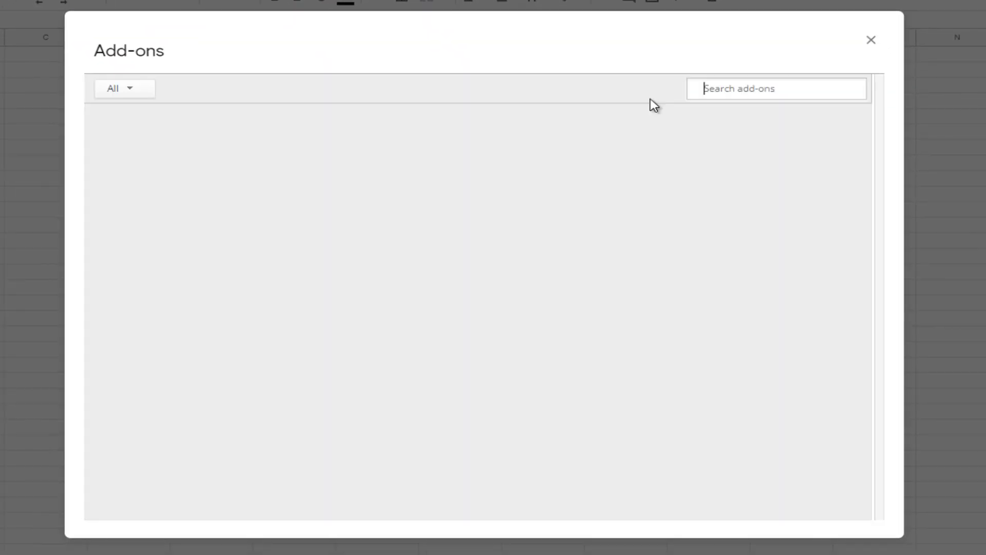
type("yet another mail")
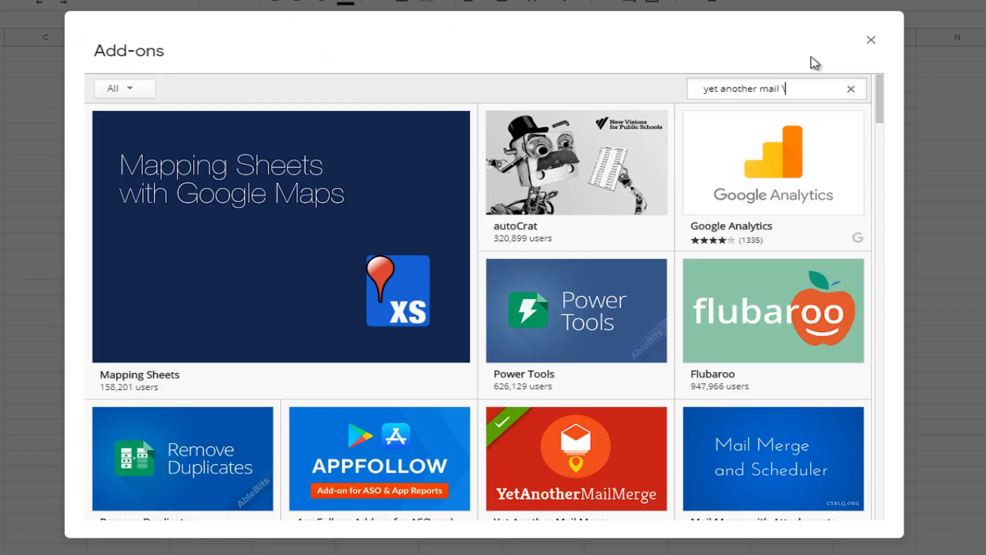
key("Return")
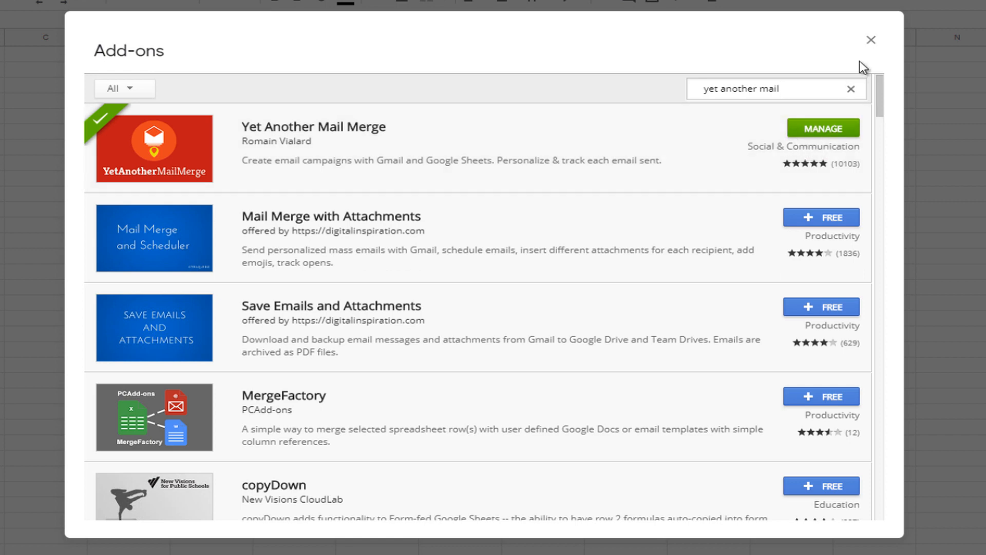
left_click(871, 39)
Run Yet Another Mail Merge's Start Mail Merge on the empty sheet and dismiss the contact import dialog
left_click(329, 30)
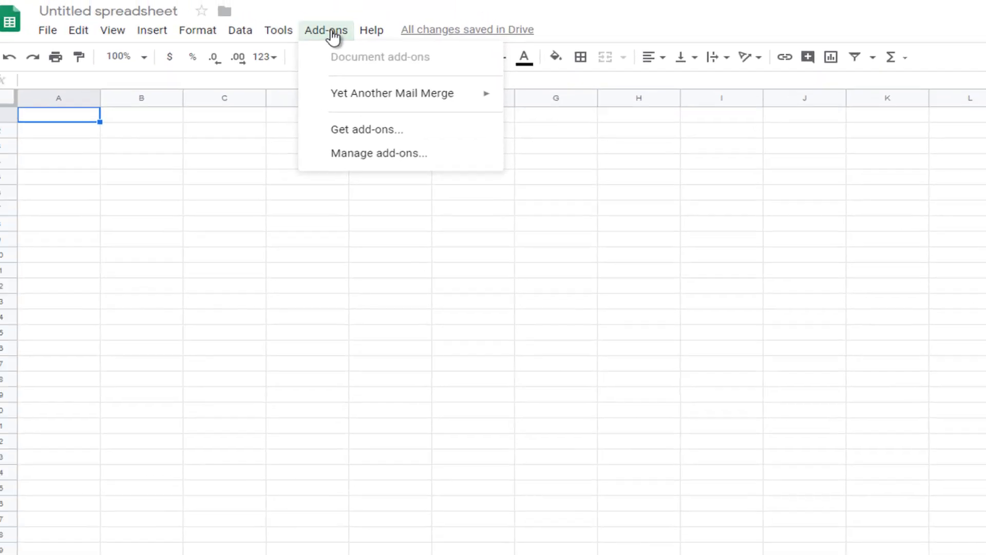
mouse_move(410, 103)
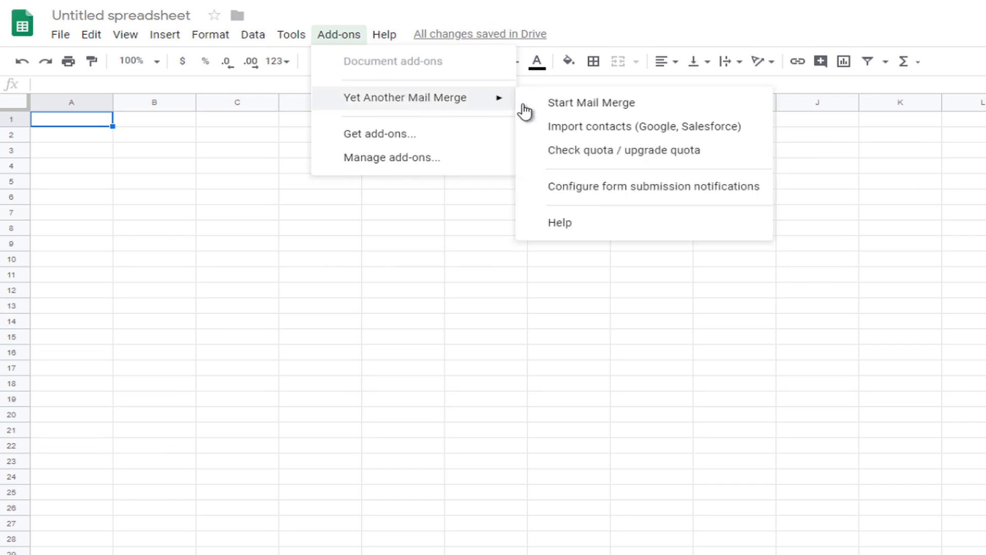
mouse_move(492, 102)
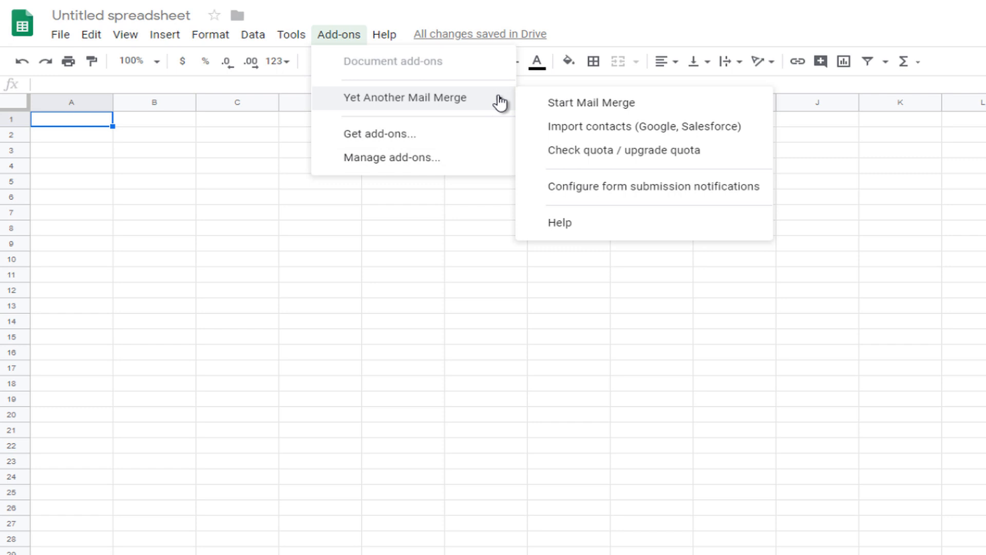
left_click(540, 103)
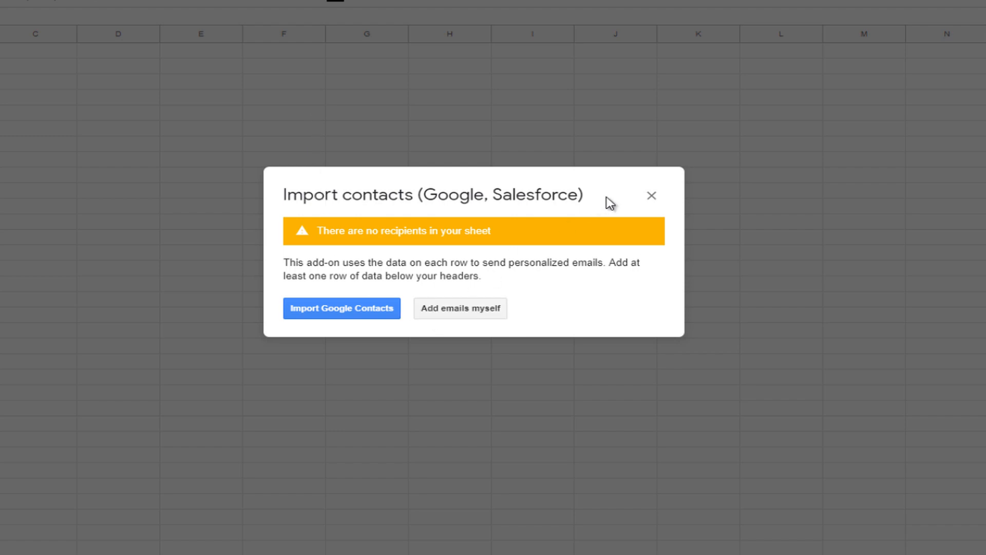
left_click(651, 196)
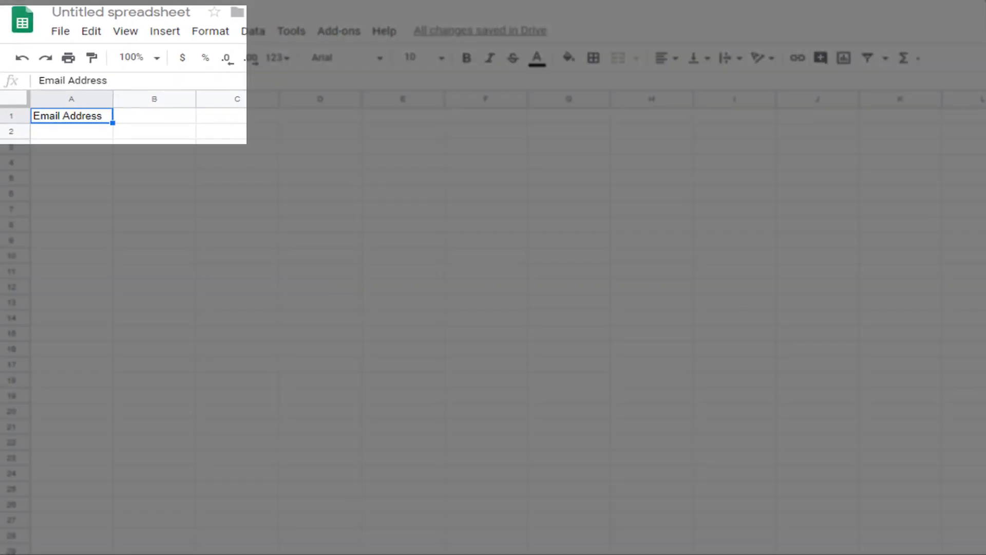
Switch to the Notepad recipient list and copy all of its email addresses
left_click(406, 411)
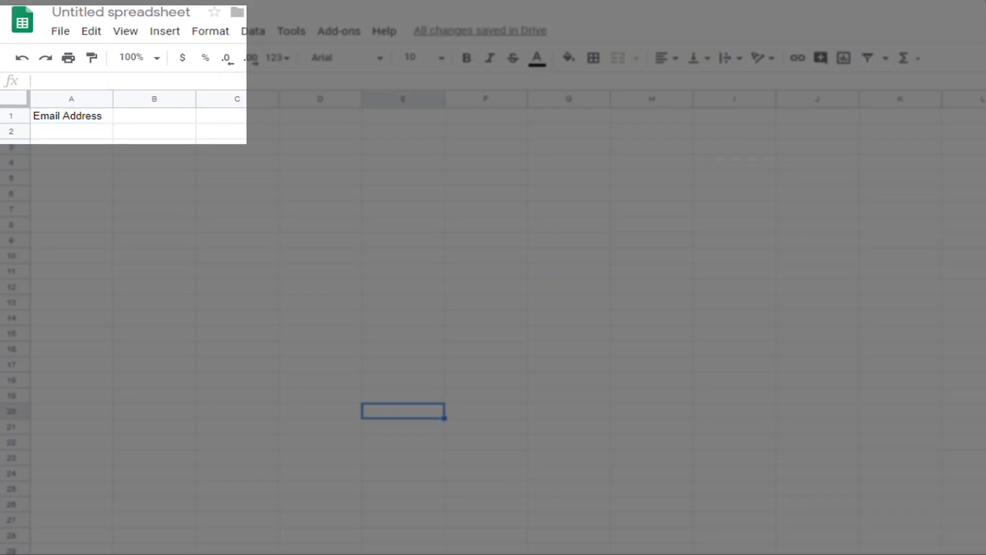
key("alt+Tab")
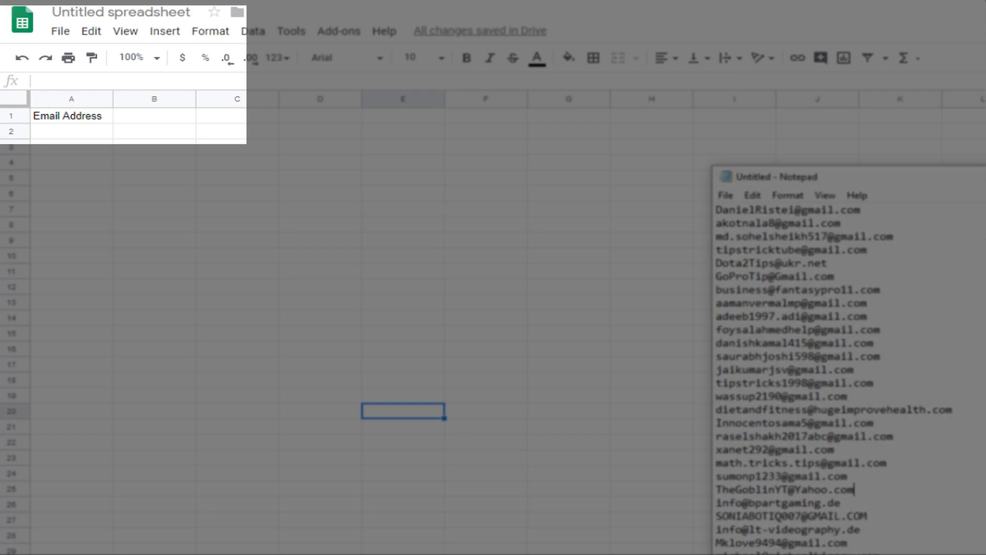
key("ctrl+a")
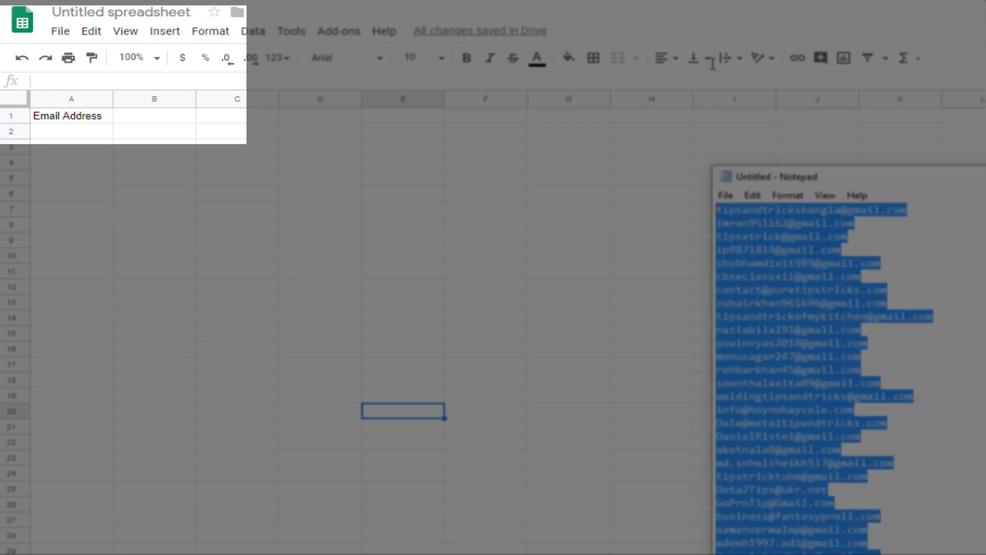
right_click(780, 236)
left_click(848, 281)
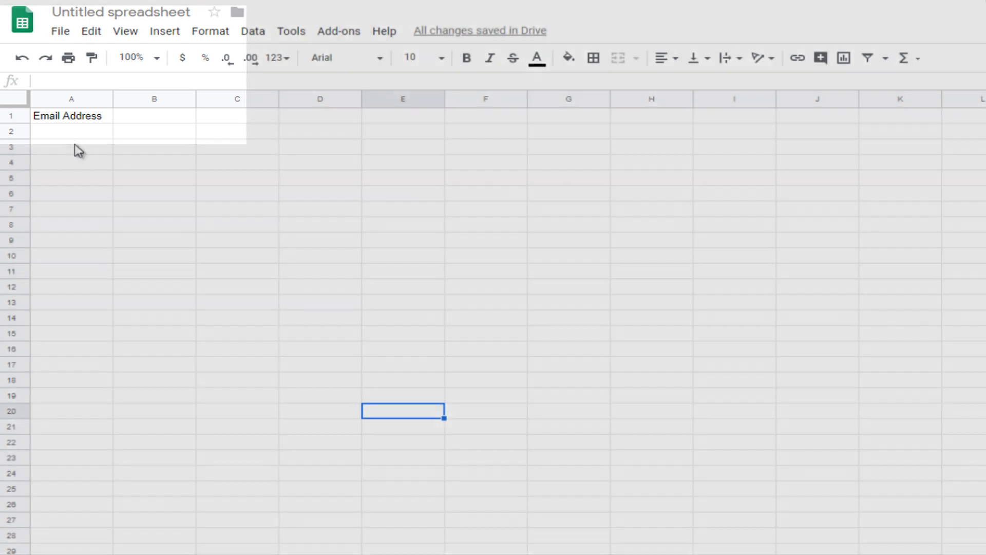
Paste the copied addresses under the Email Address header starting in cell A2, and look through the list
left_click(64, 134)
right_click(62, 134)
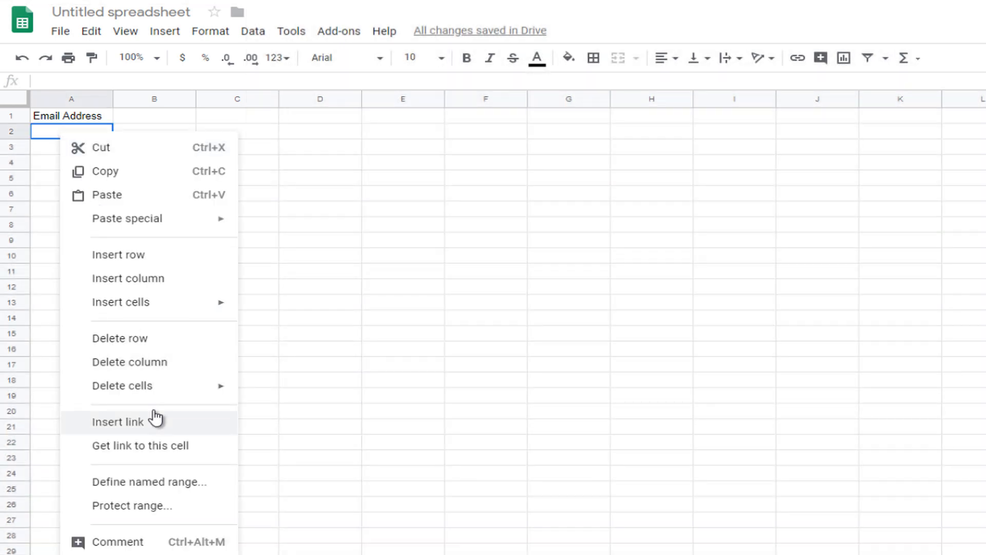
left_click(159, 204)
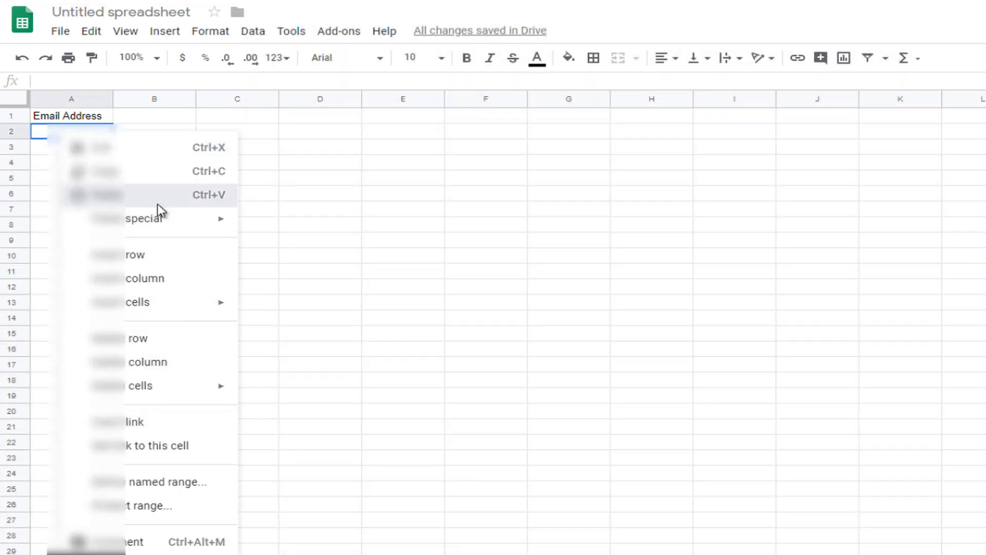
left_click(245, 132)
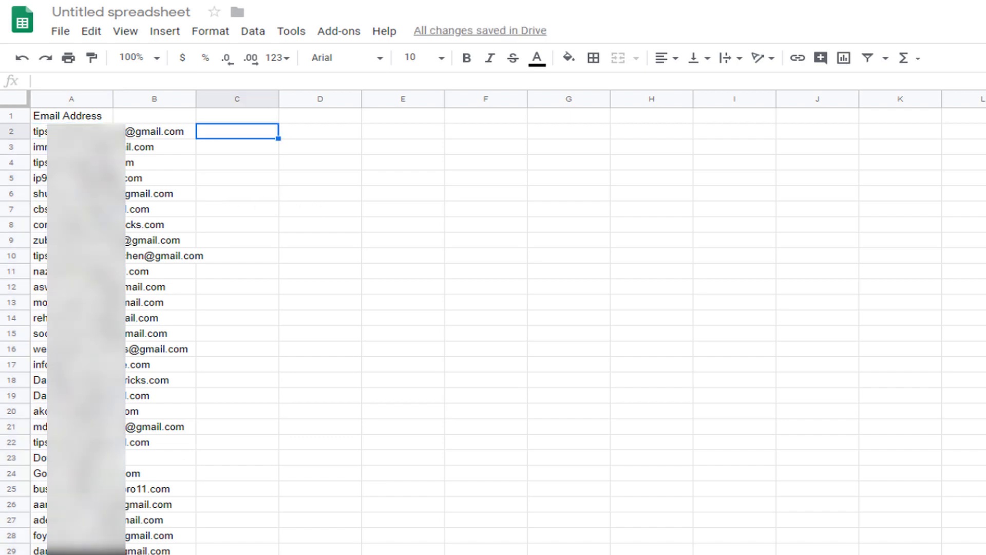
scroll(234, 271, "down", 3)
scroll(233, 269, "down", 2)
scroll(234, 273, "up", 7)
Start Yet Another Mail Merge on the address list, skip previous unsubscriptions and bounces, and continue past the plan offer
left_click(78, 116)
left_click(344, 34)
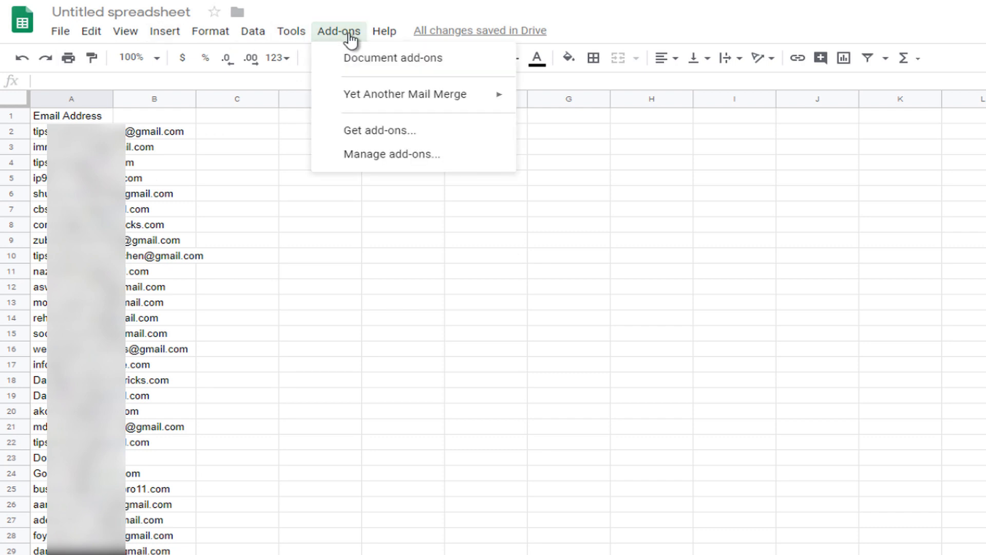
mouse_move(414, 93)
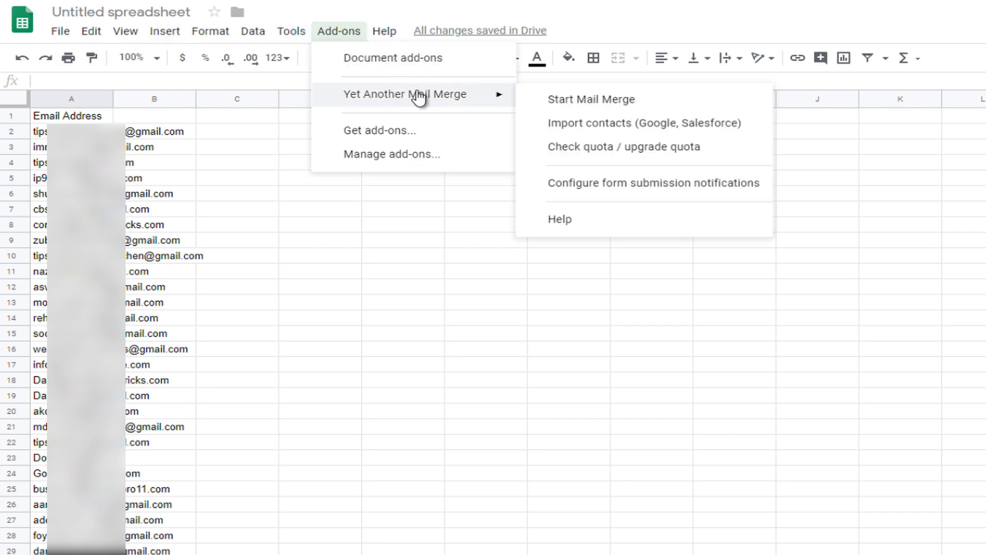
left_click(673, 104)
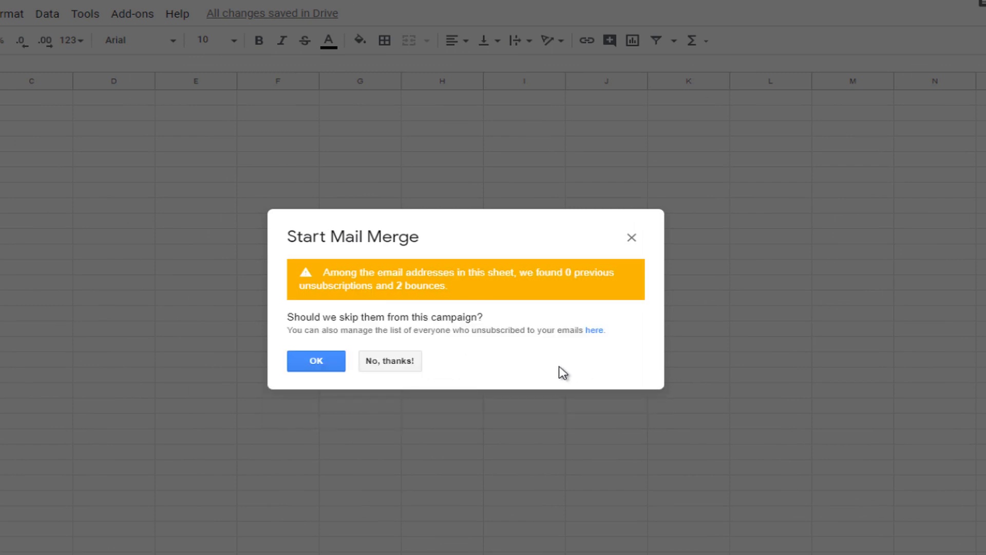
left_click(315, 362)
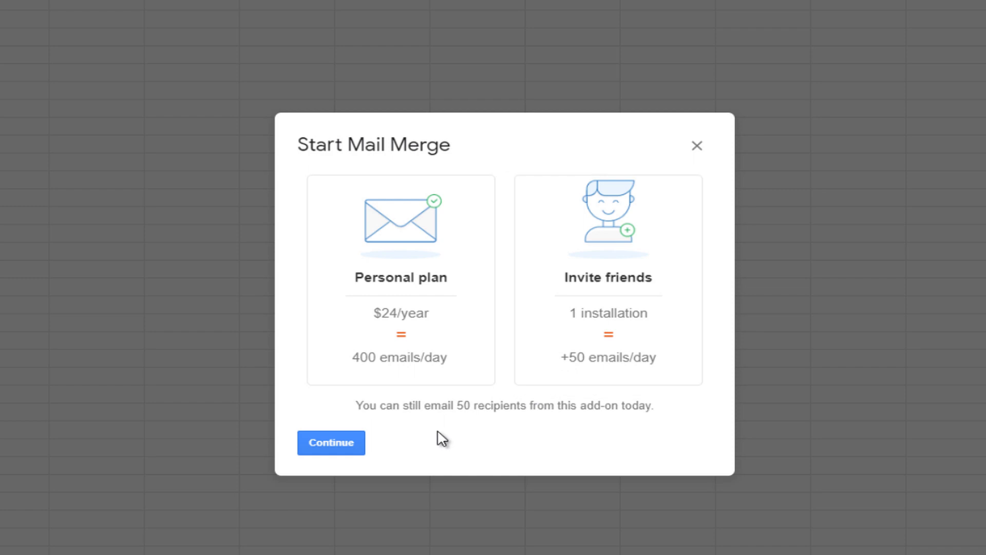
left_click(307, 440)
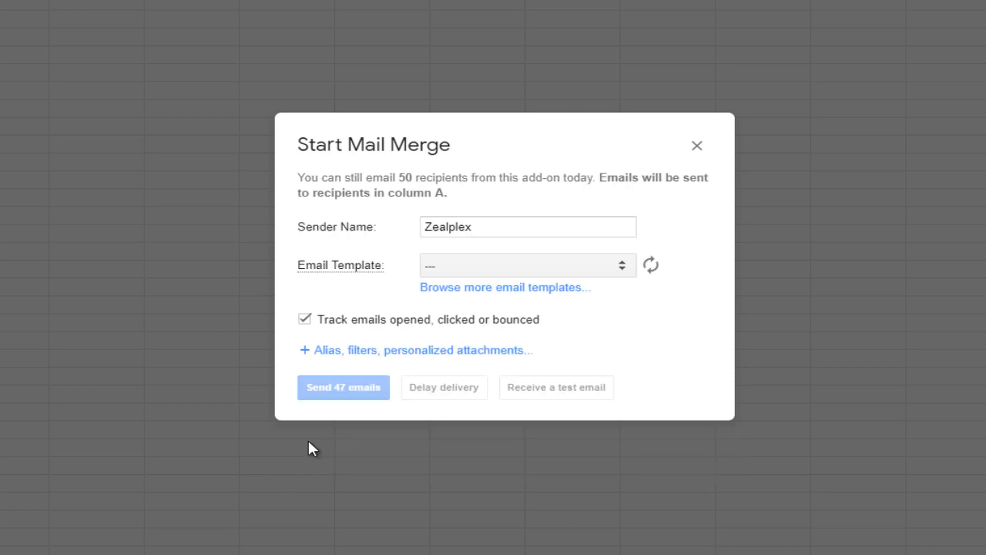
Choose the "Best Way To use Tubebuddy" draft as the email template, send the merge to all recipients, and dismiss the completion dialog
left_click(489, 228)
left_click(516, 193)
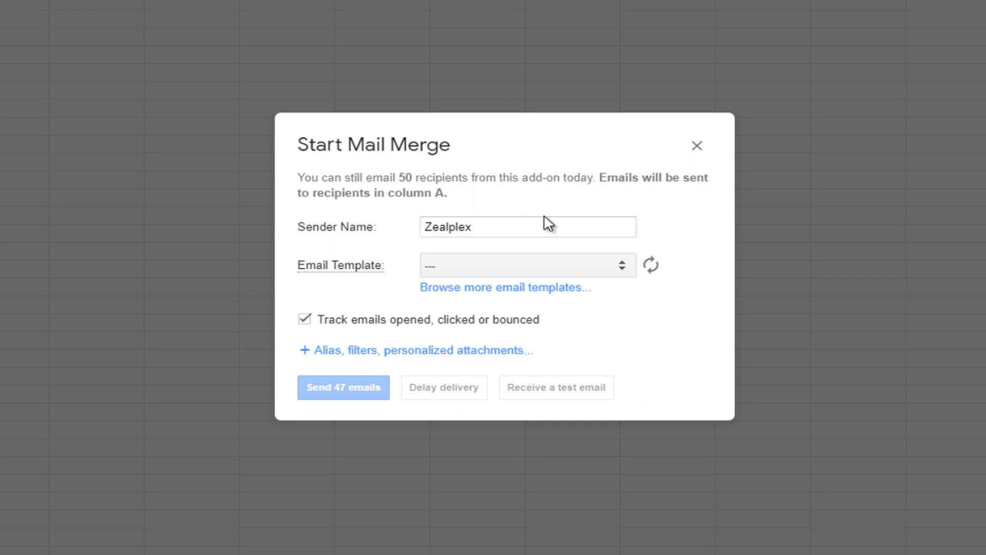
left_click(620, 268)
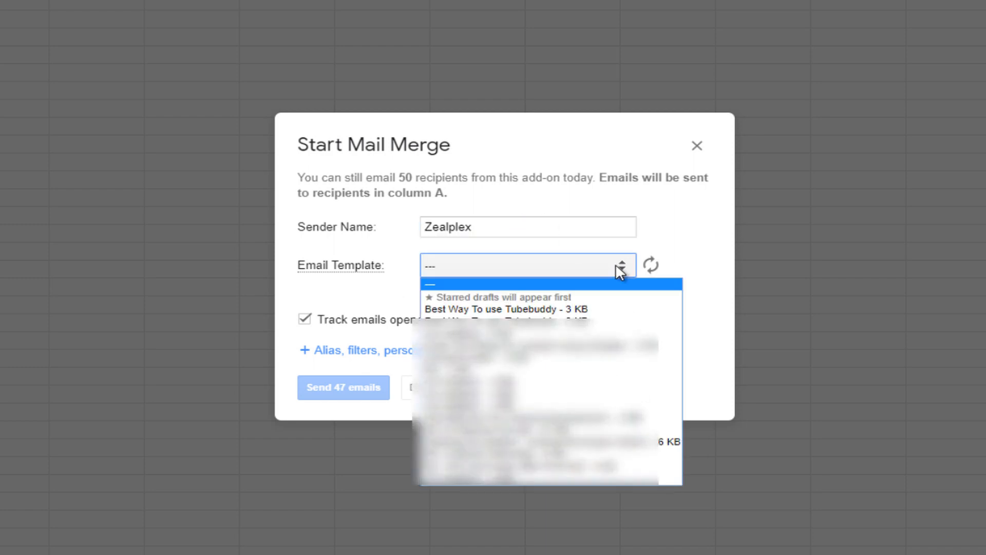
left_click(627, 310)
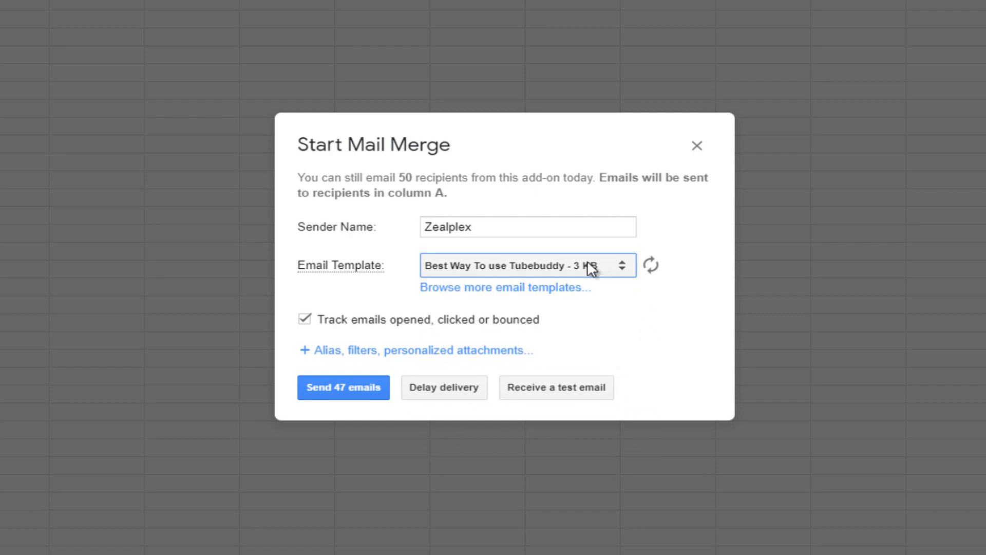
left_click(347, 391)
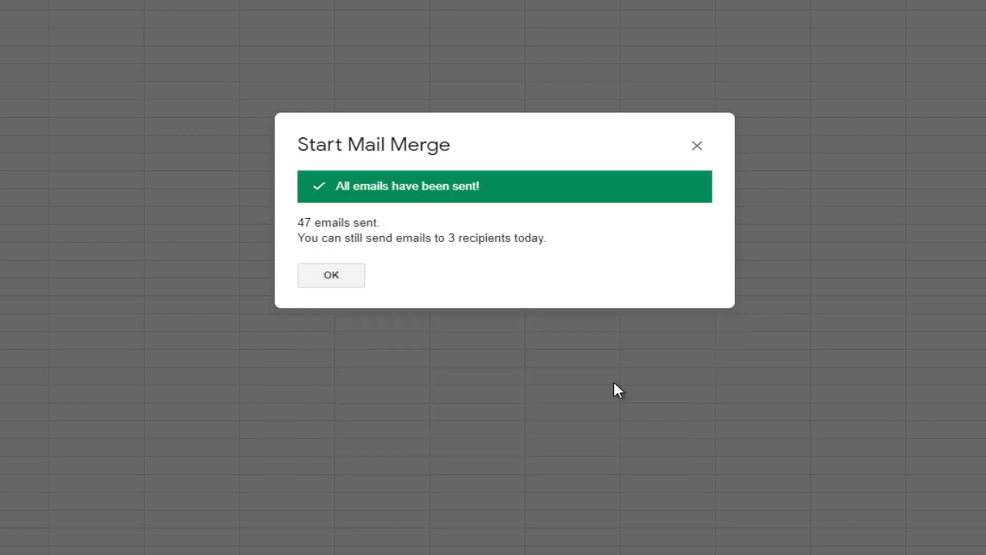
left_click(334, 278)
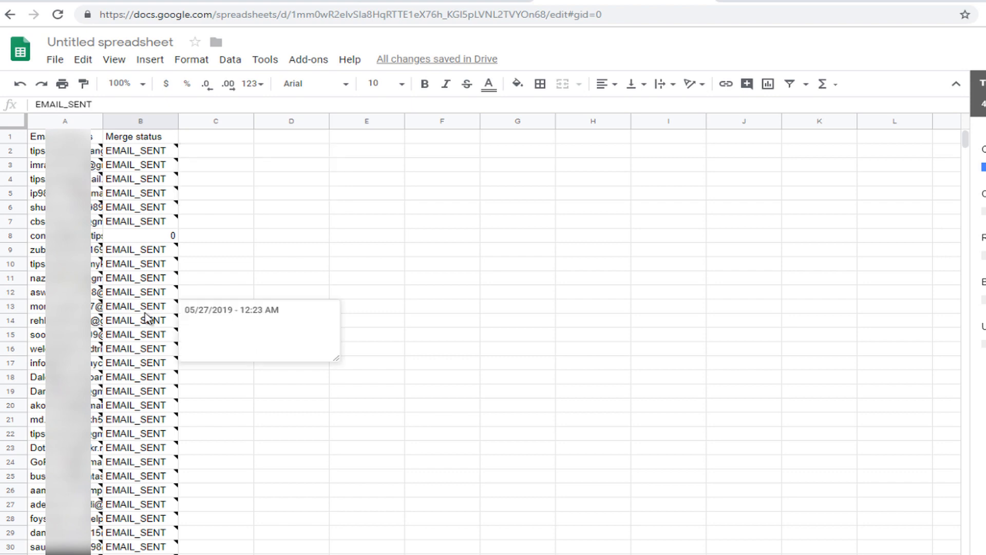
Examine the Merge status column for every recipient in the sheet
scroll(145, 319, "down", 4)
scroll(146, 325, "up", 4)
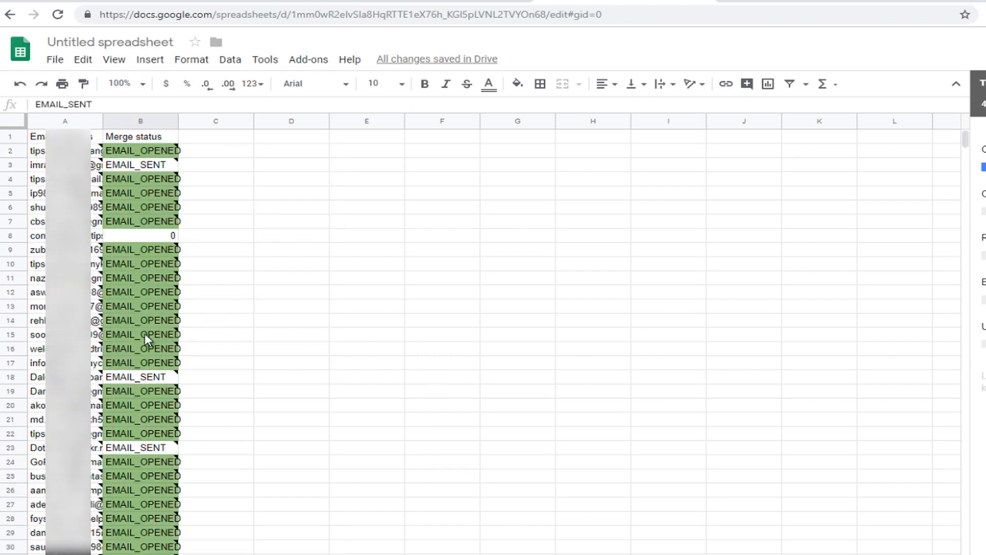
scroll(146, 343, "down", 6)
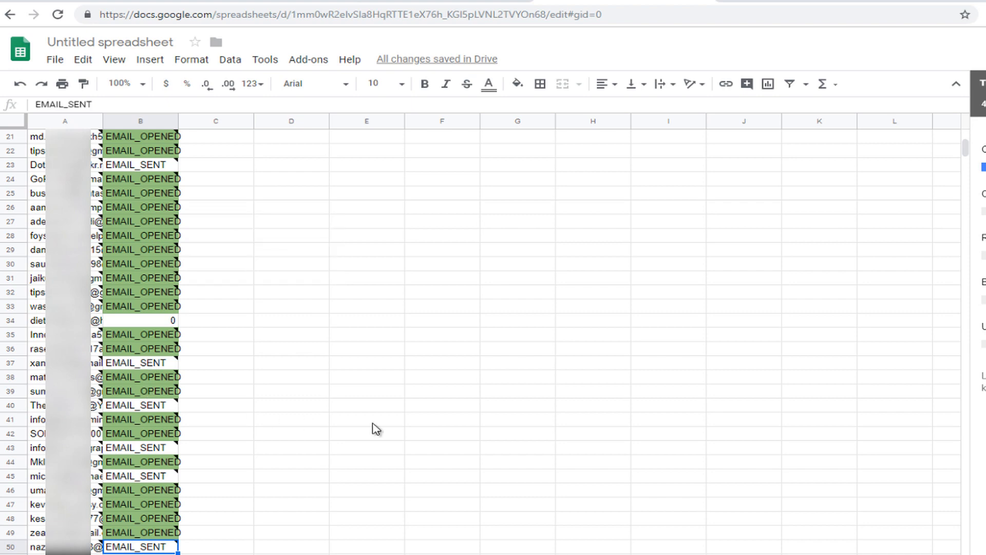
scroll(377, 429, "up", 6)
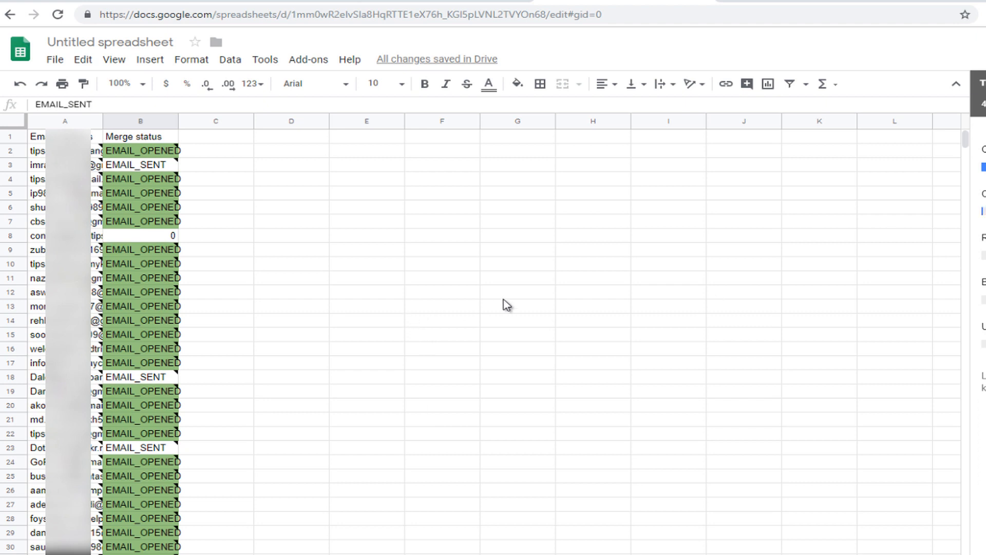
Switch to the Gmail inbox, open the "Best Way To use Tubebuddy" conversation, and read both the sent email and the reply below it
left_click(114, 3)
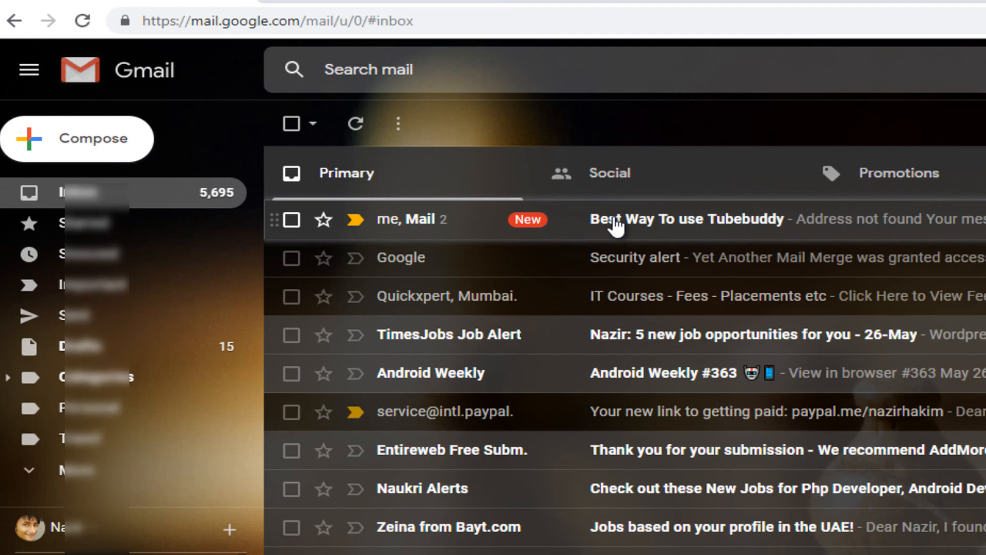
left_click(615, 224)
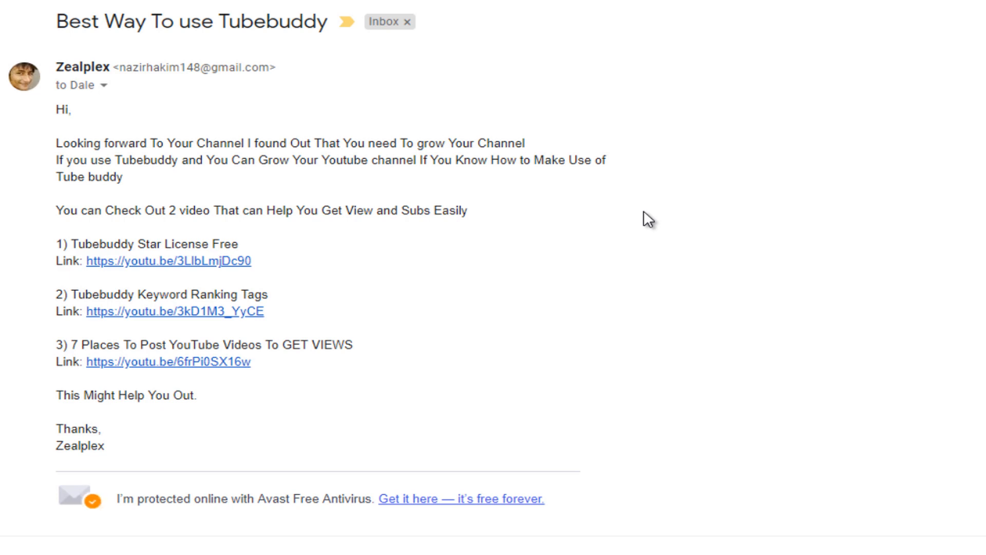
scroll(649, 220, "down", 5)
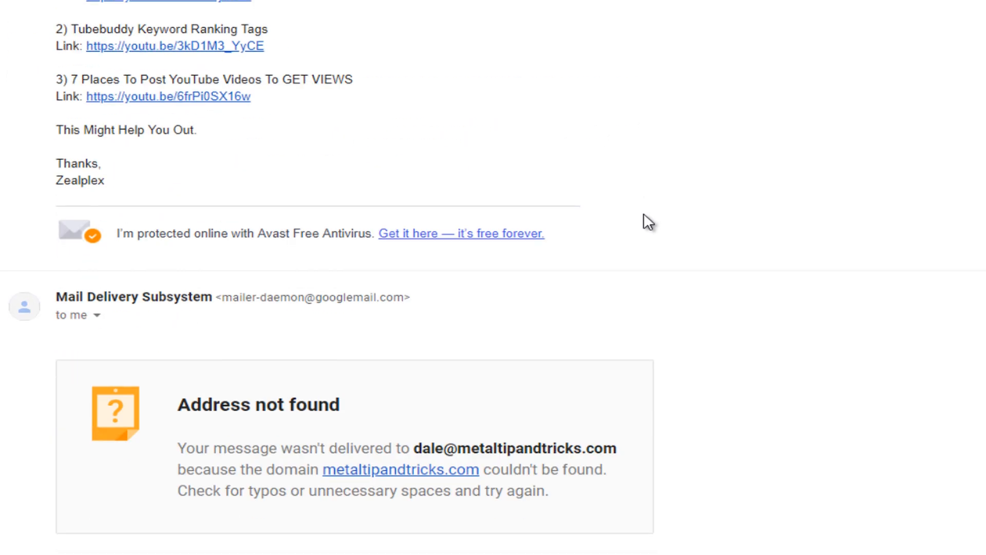
scroll(649, 220, "up", 5)
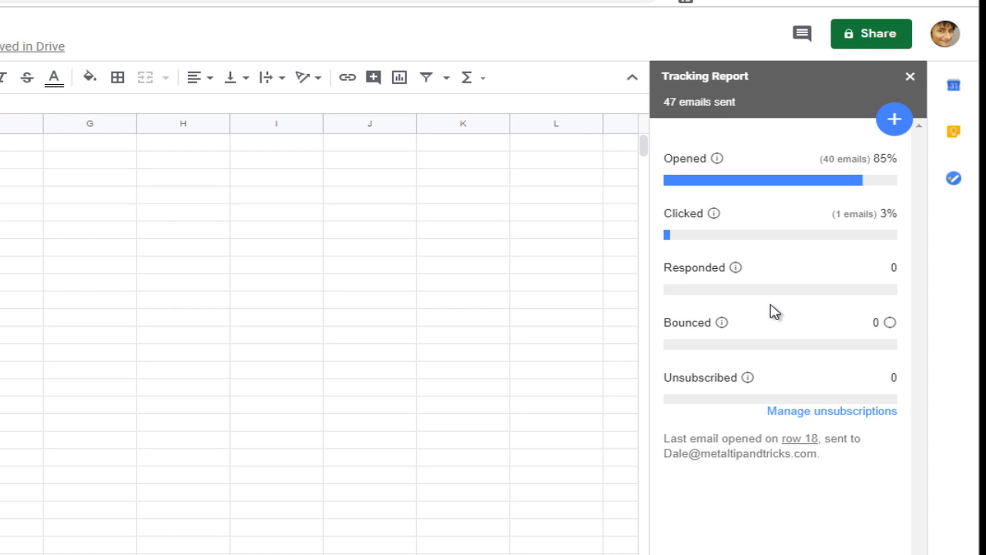
Return to the spreadsheet, review the mail merge's Tracking Report and the recipient rows, and close the report
scroll(157, 386, "down", 6)
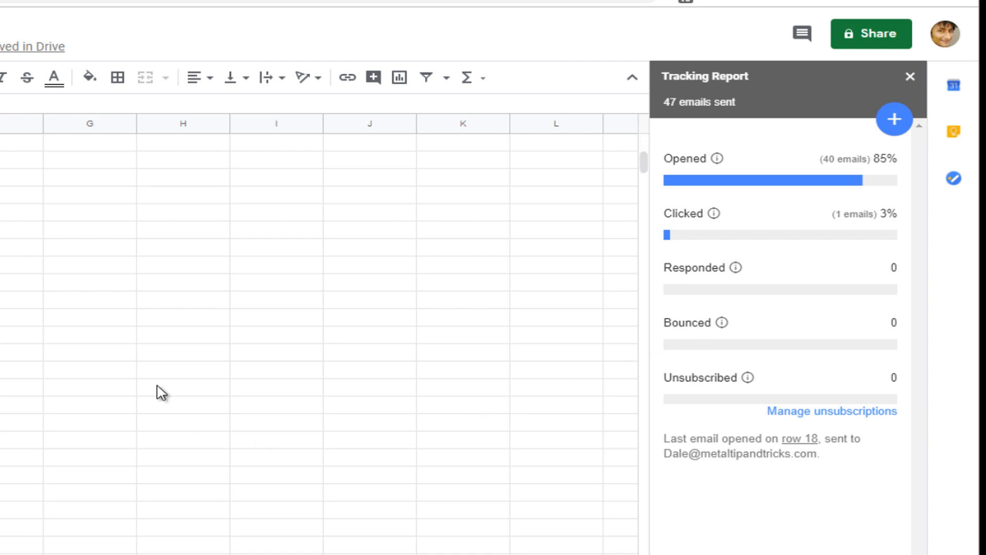
scroll(158, 383, "up", 4)
scroll(159, 389, "up", 2)
scroll(25, 393, "down", 7)
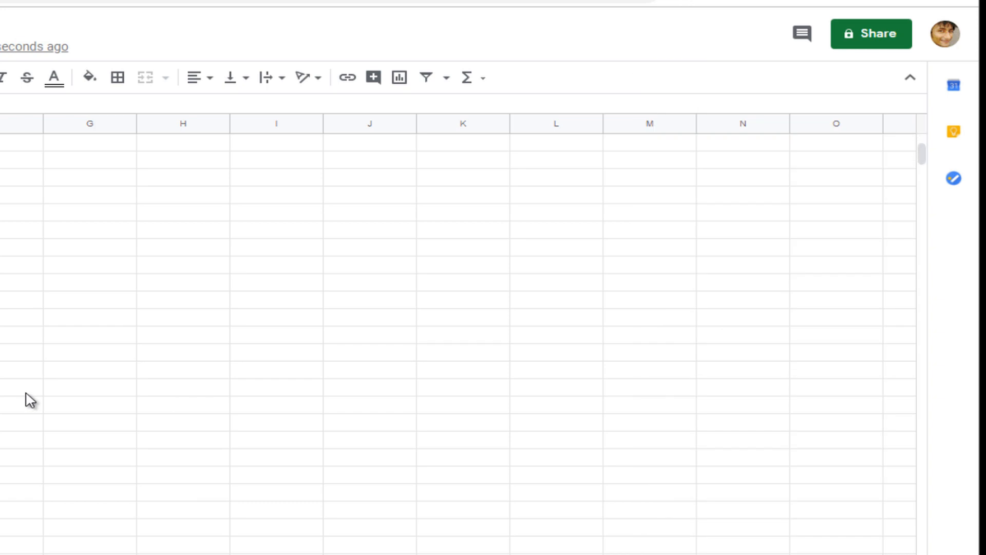
scroll(26, 394, "up", 7)
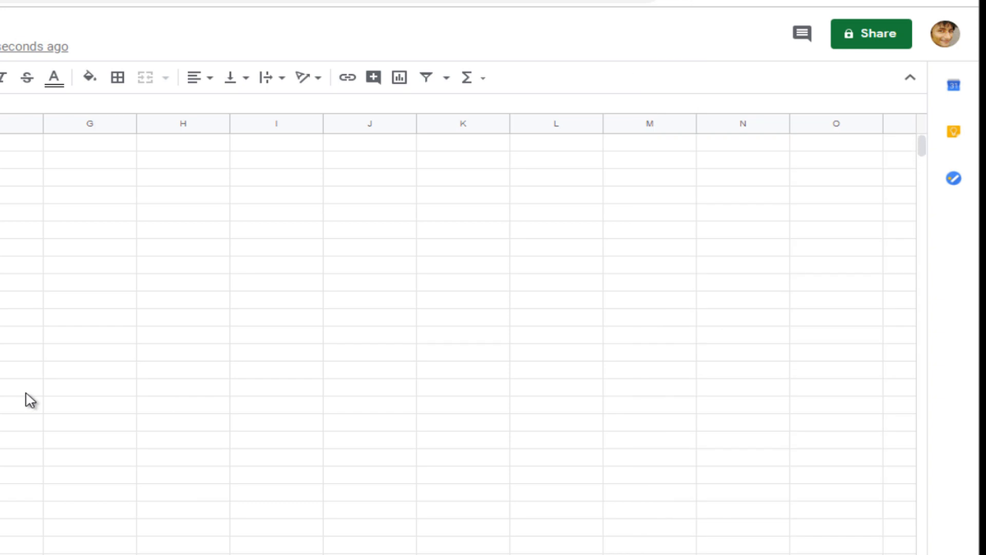